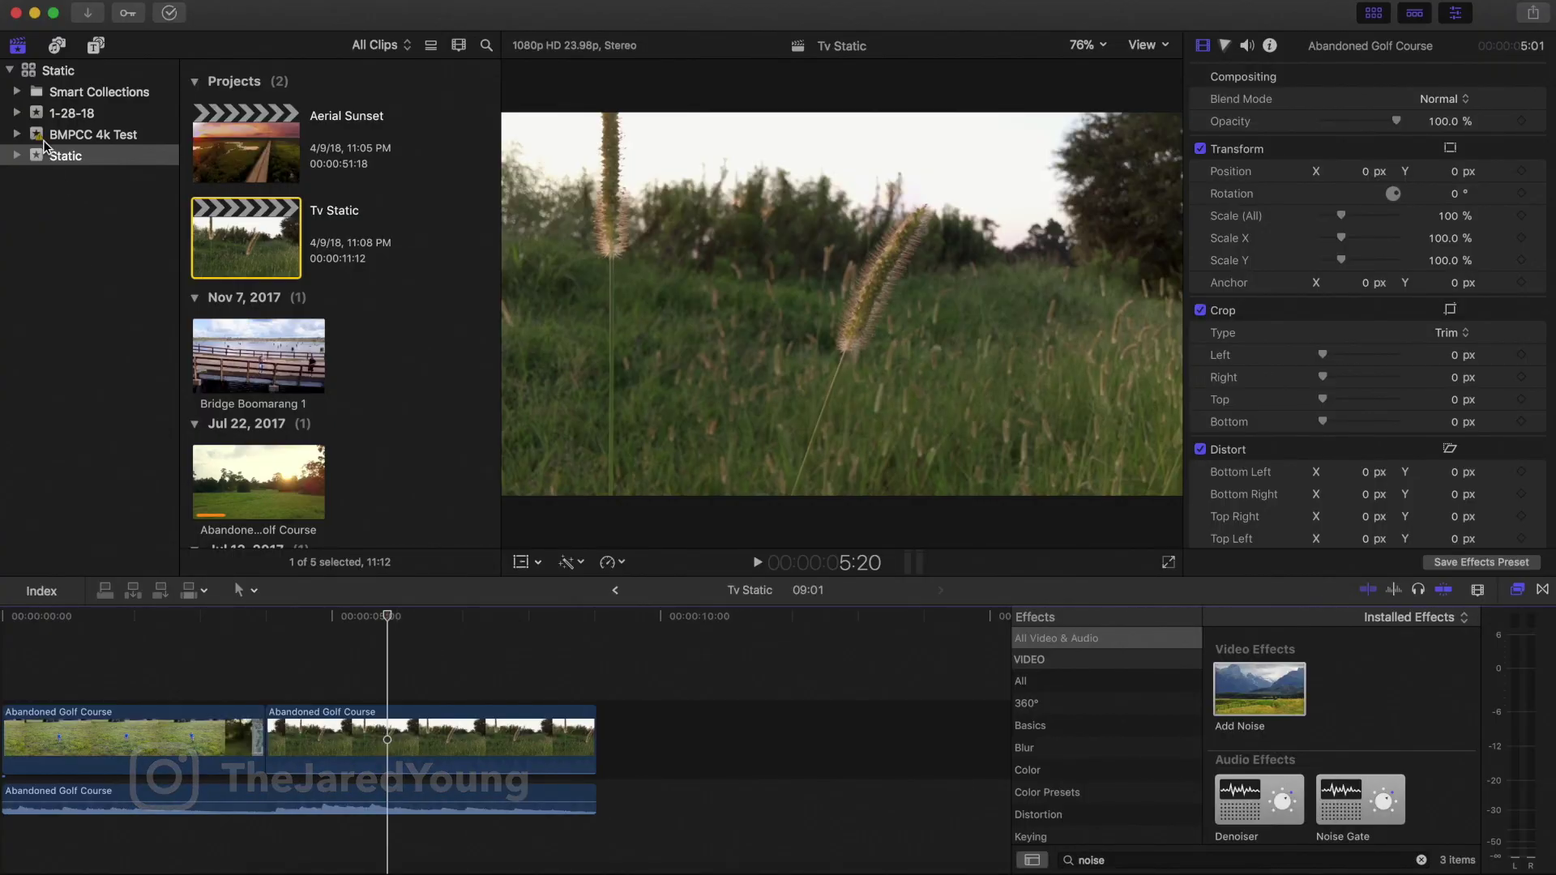
Step: Append the Whites solid from Generators > Solids to the end of the timeline
{"action": "left_click", "coordinate": [95, 46]}
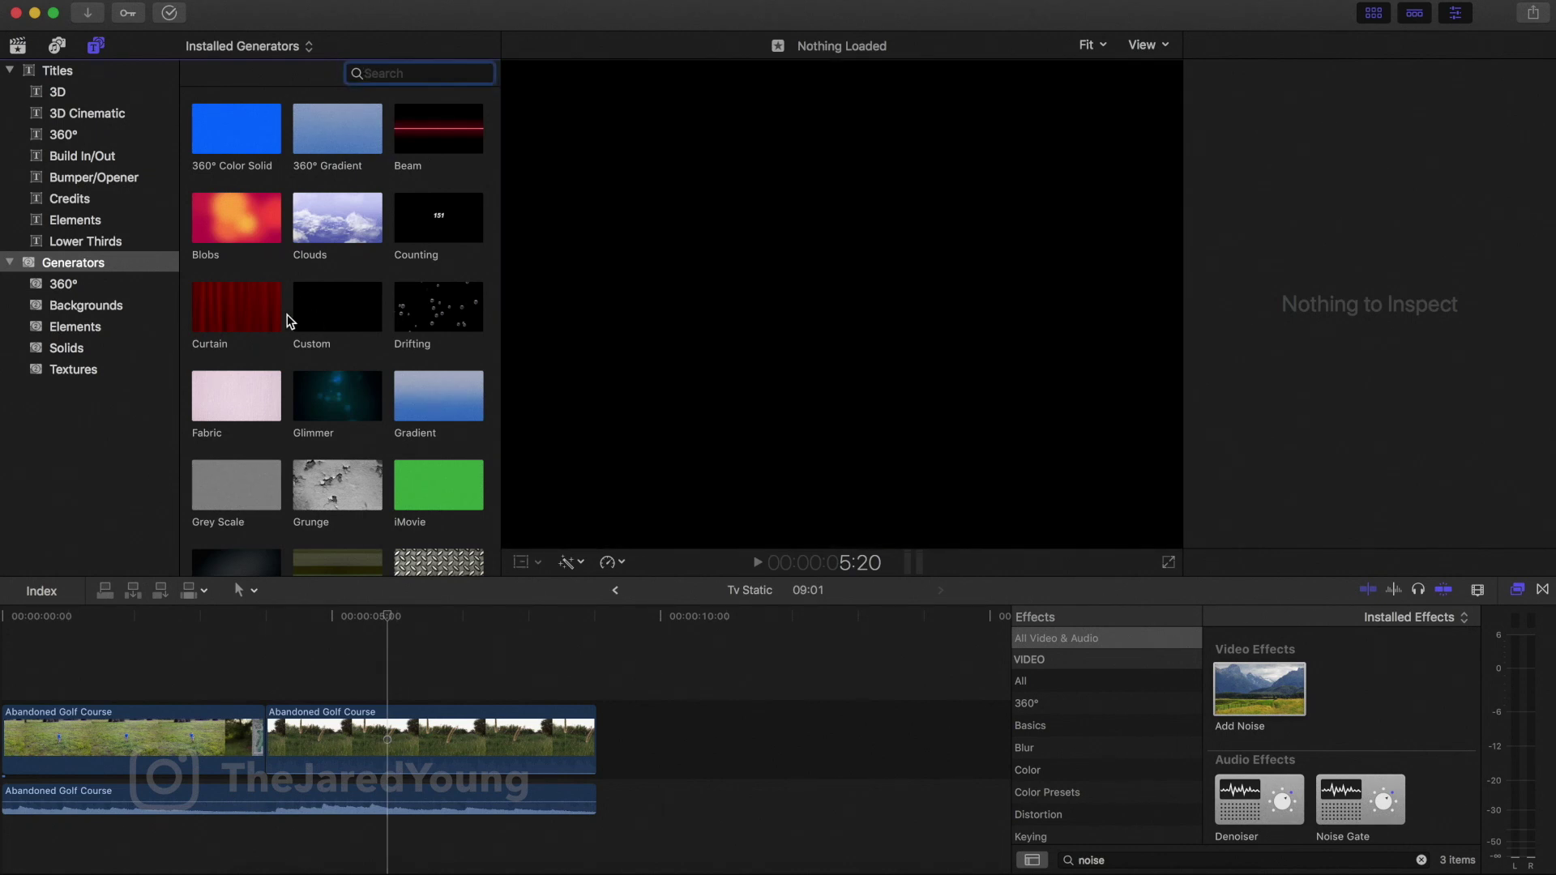
{"action": "left_click", "coordinate": [81, 349]}
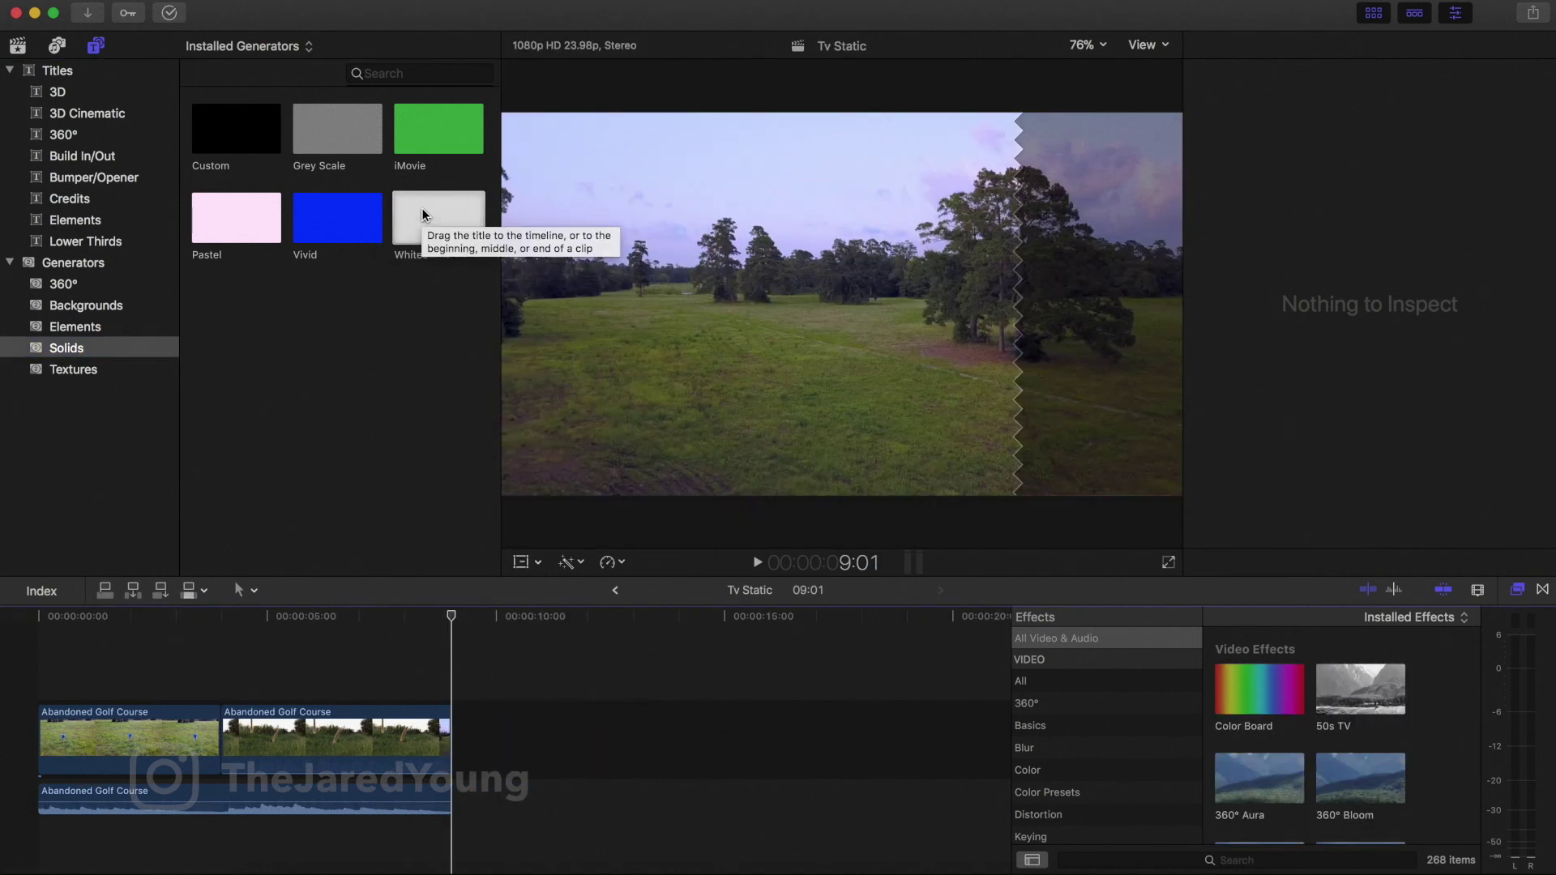
{"action": "left_click", "coordinate": [423, 213]}
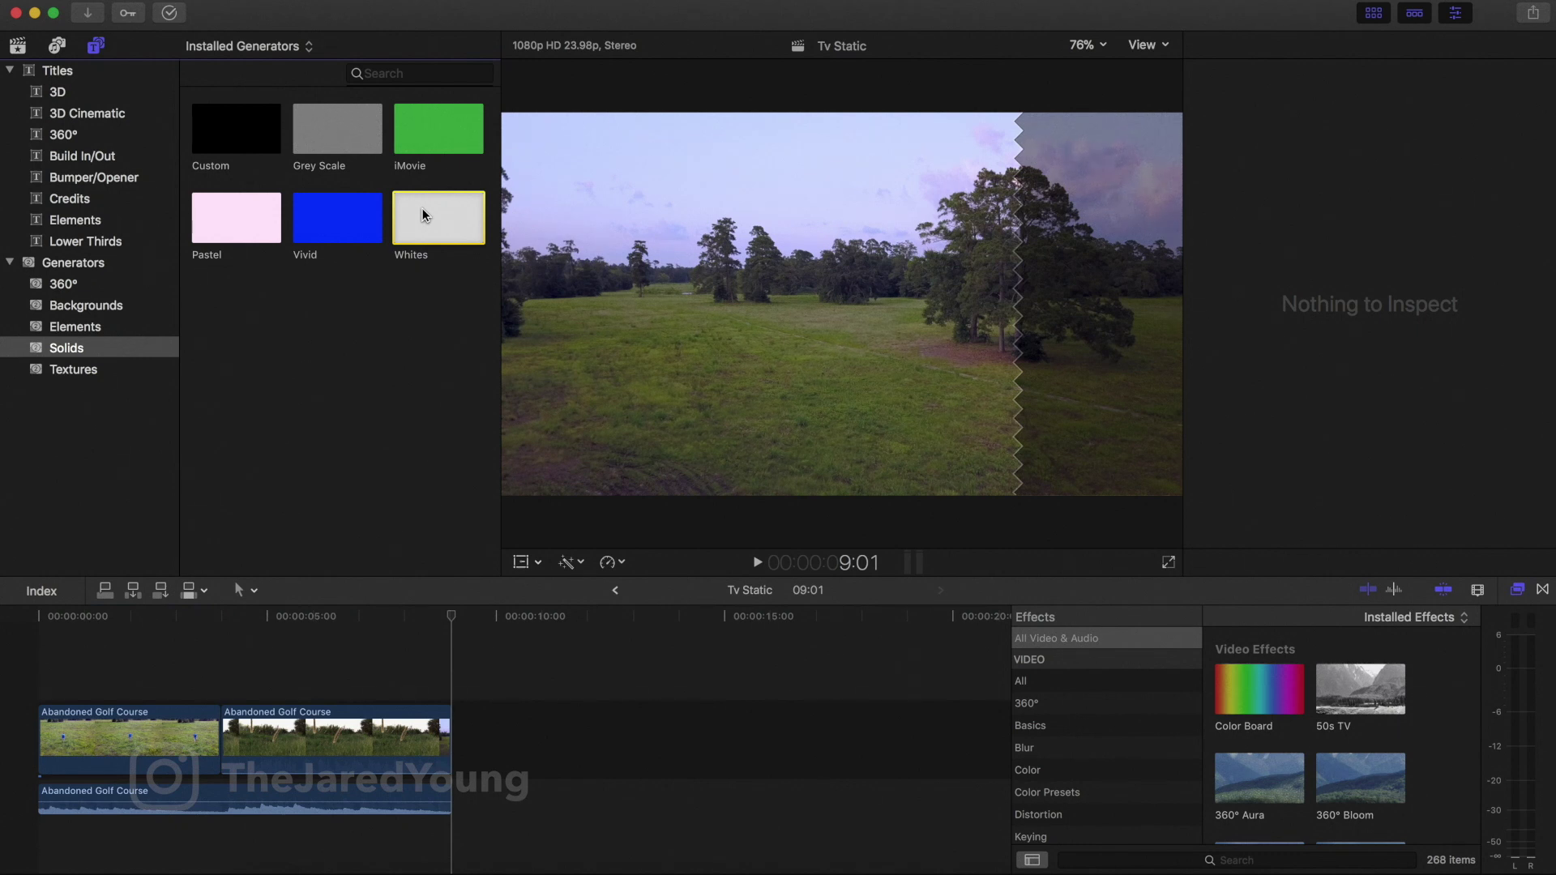
{"action": "key", "text": "e"}
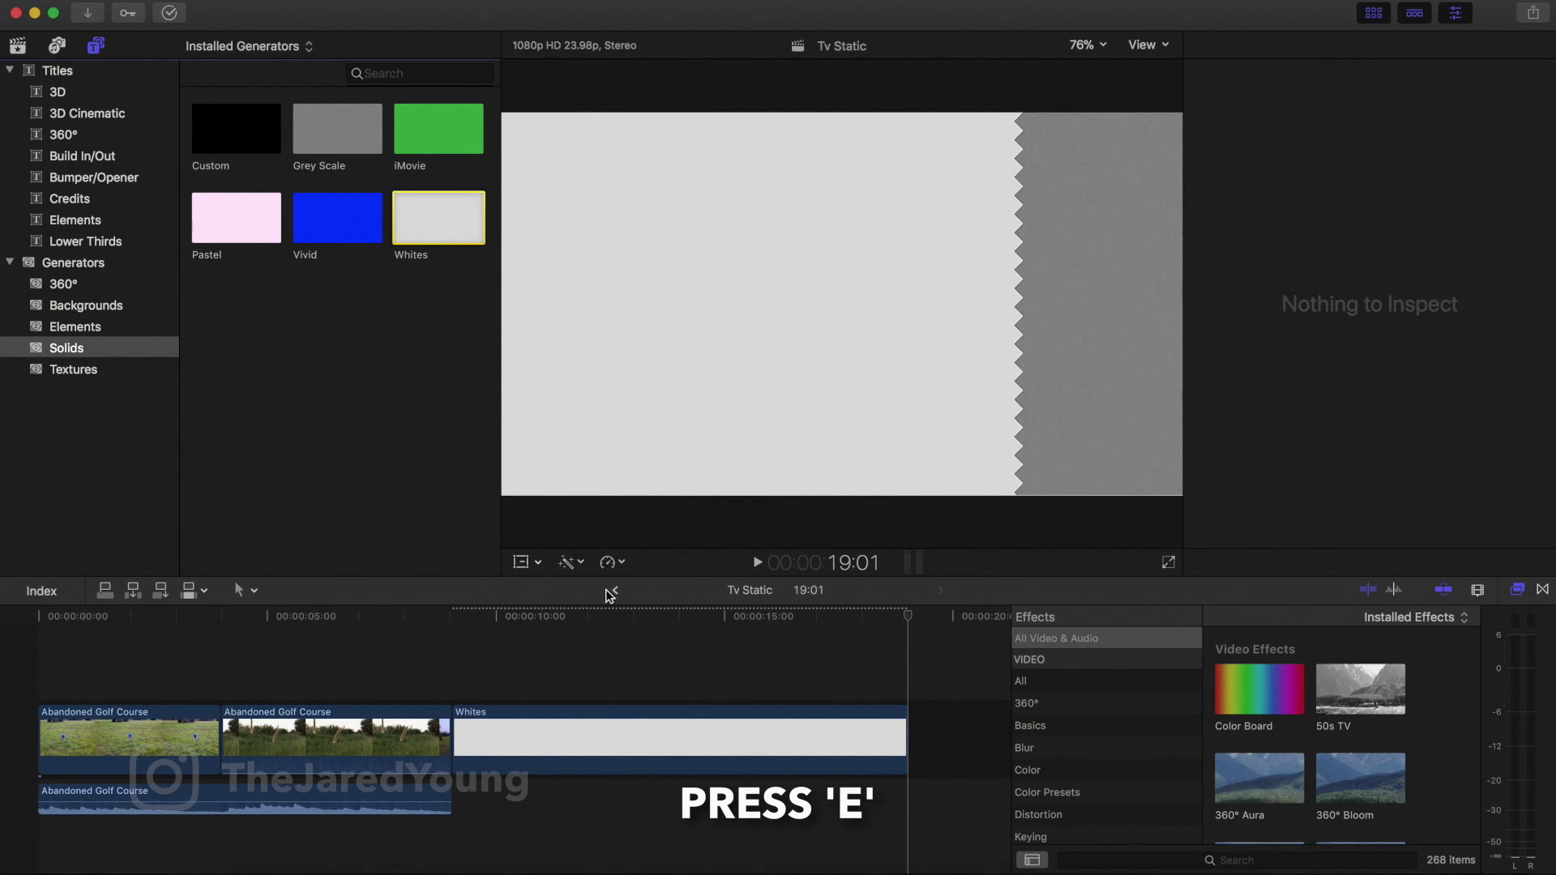
Step: Put Add Noise on the Whites clip with Amount 1.0, then Option-drag a copy above it
{"action": "left_click", "coordinate": [643, 725]}
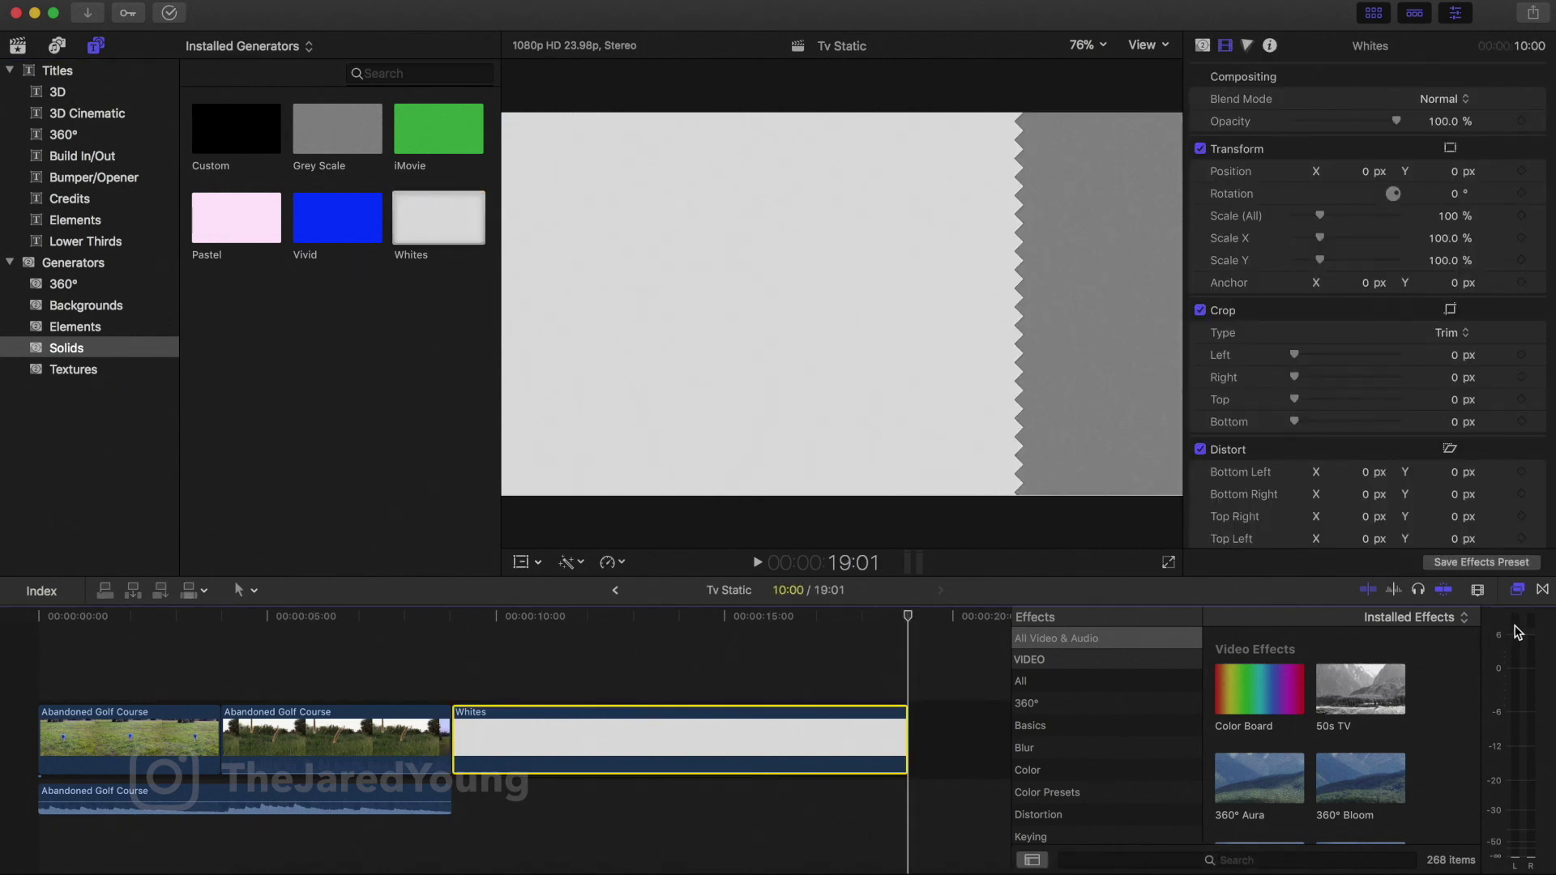
{"action": "left_click", "coordinate": [1312, 860]}
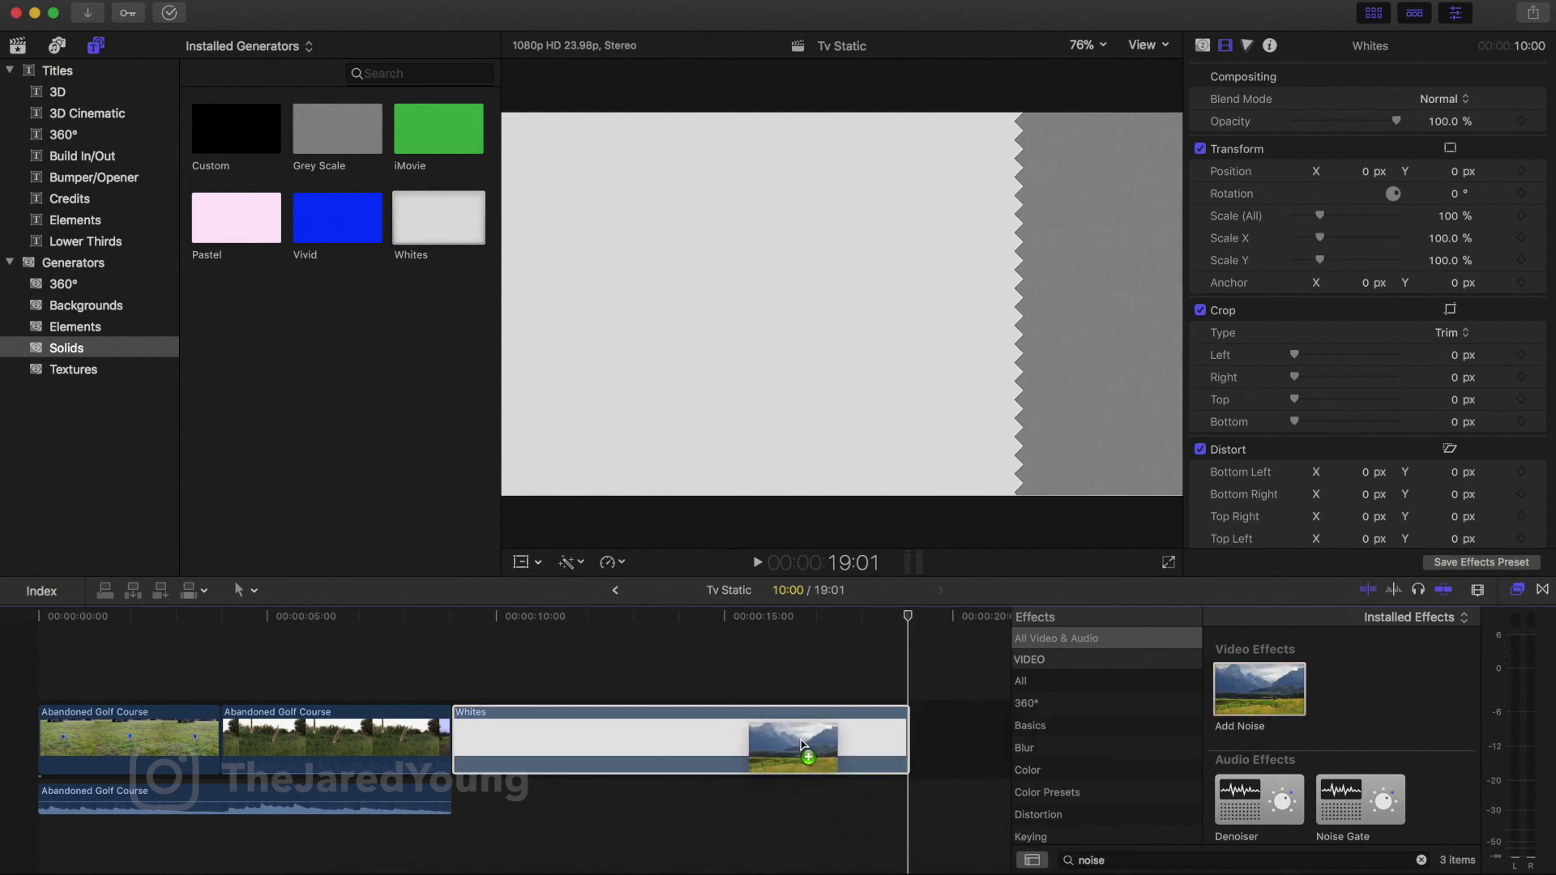
{"action": "left_click_drag", "start_coordinate": [1268, 687], "coordinate": [802, 739]}
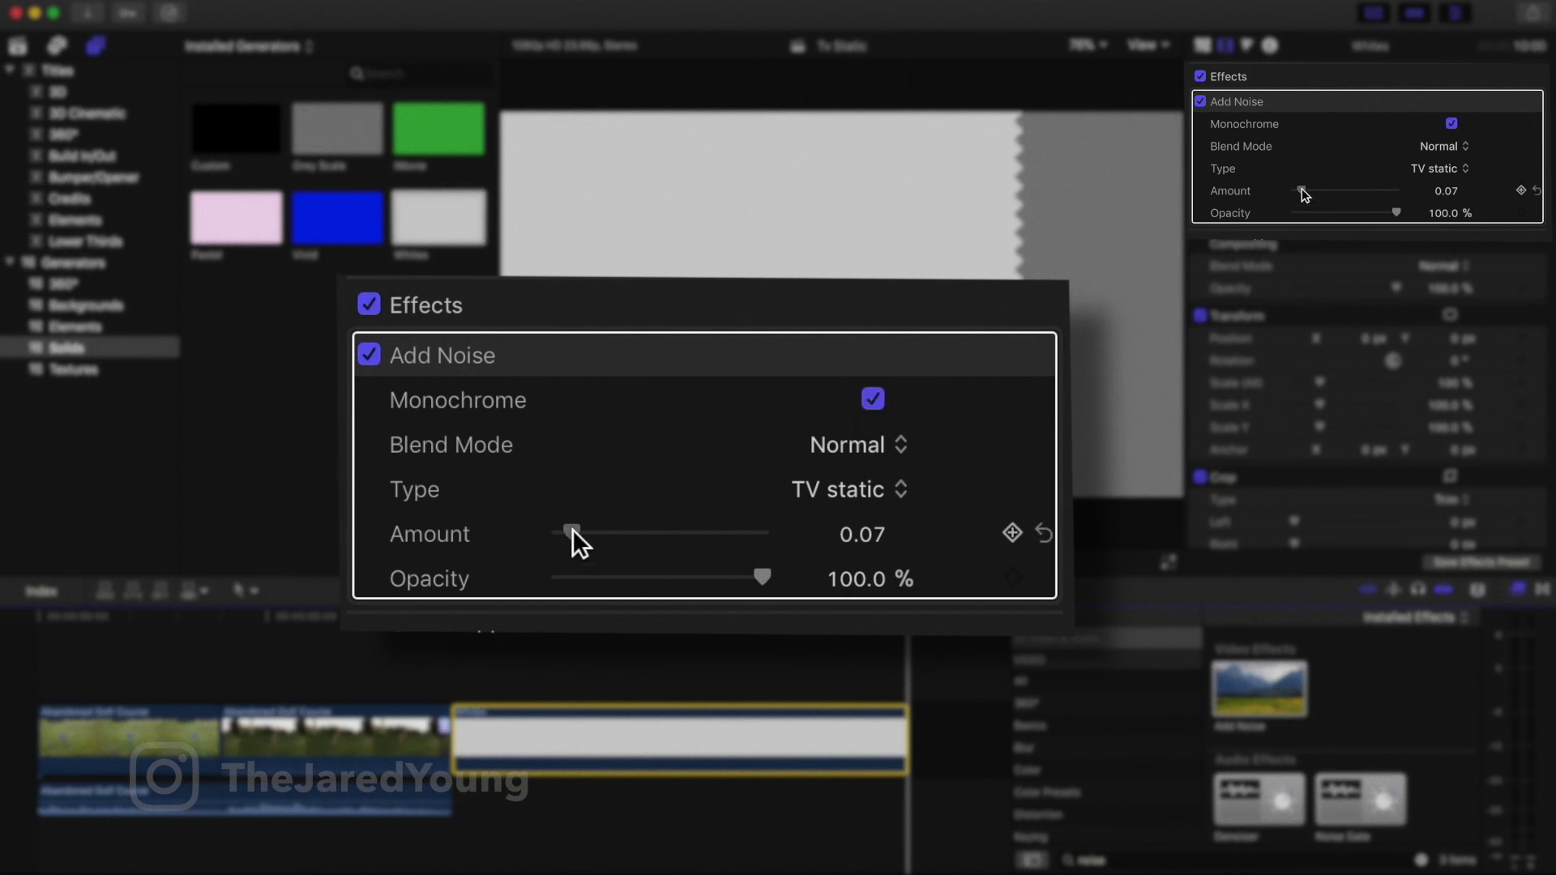
{"action": "left_click_drag", "start_coordinate": [1300, 191], "coordinate": [1399, 190]}
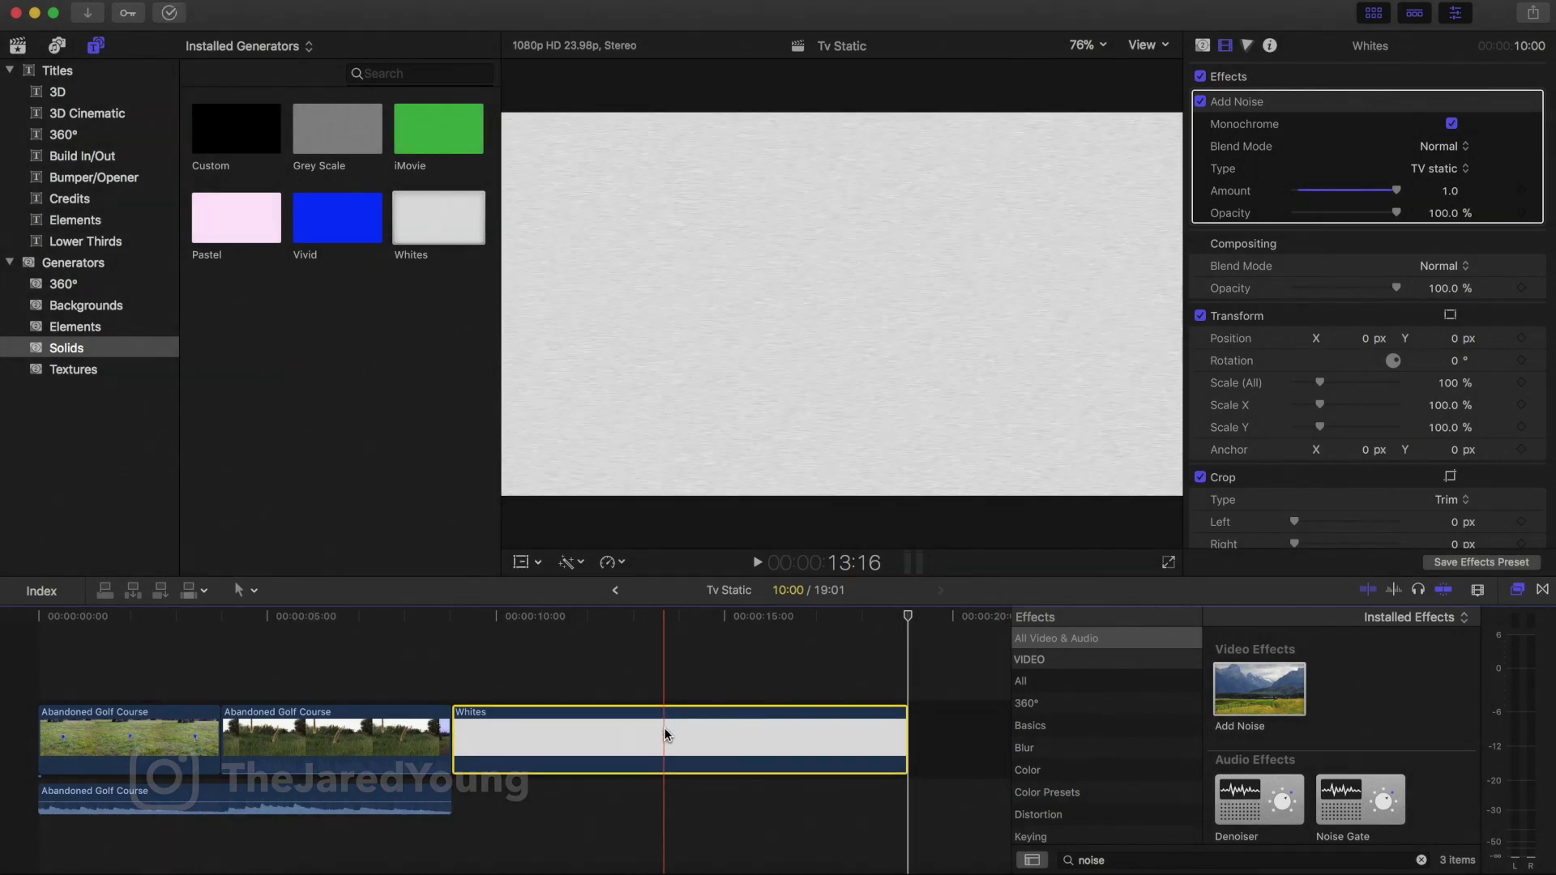
{"action": "left_click_drag", "start_coordinate": [660, 717], "coordinate": [663, 646]}
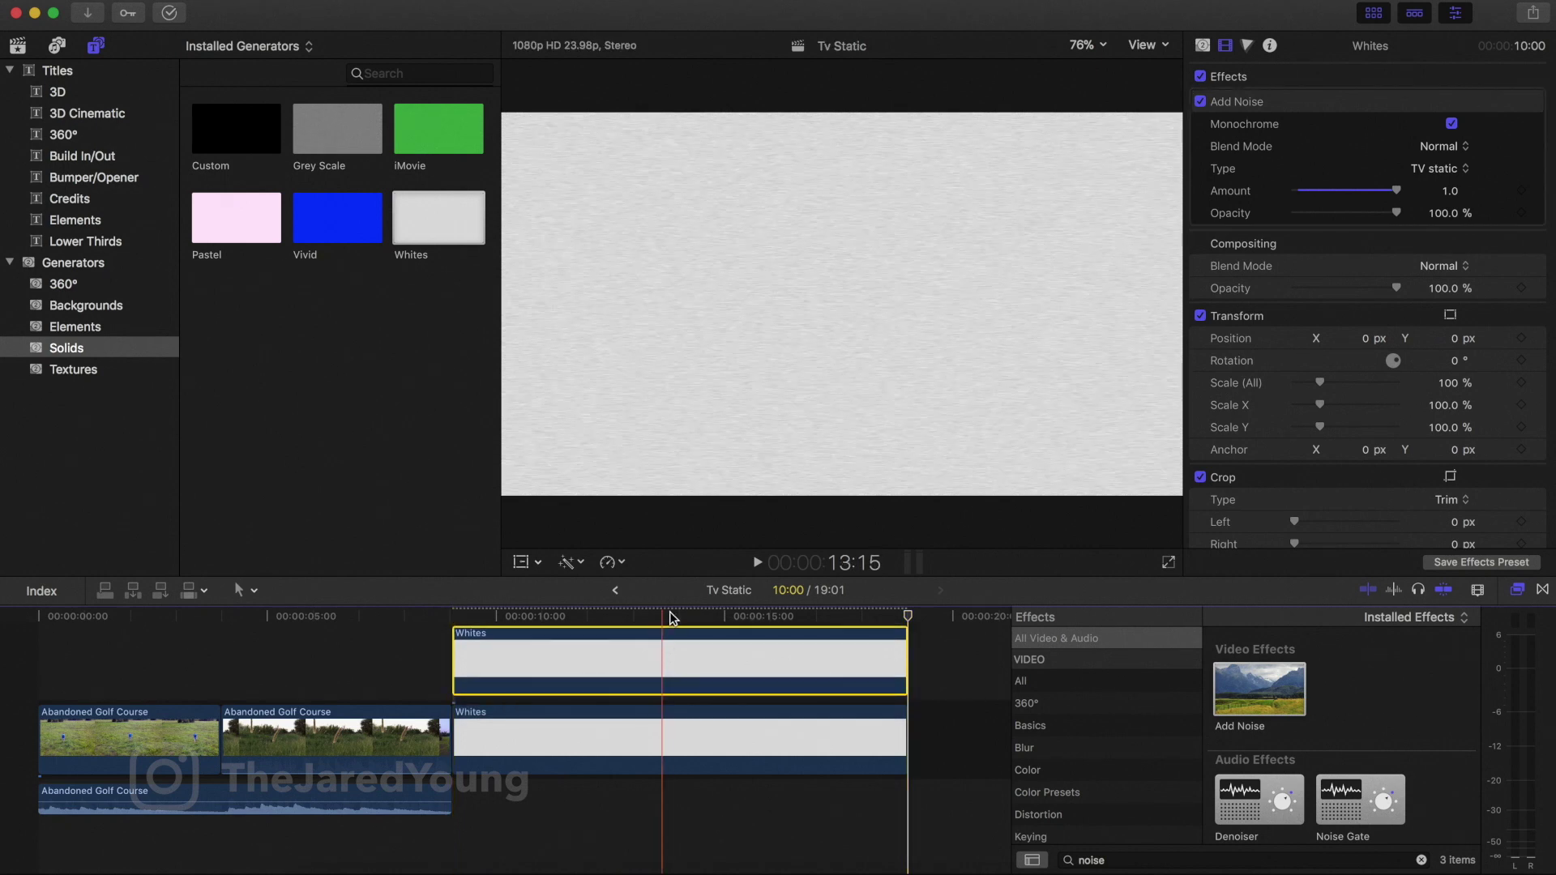
Step: Set the upper copy's noise Type to White Noise (Uniform) and its Blend Mode to Multiply
{"action": "left_click", "coordinate": [668, 617]}
{"action": "left_click", "coordinate": [1465, 168]}
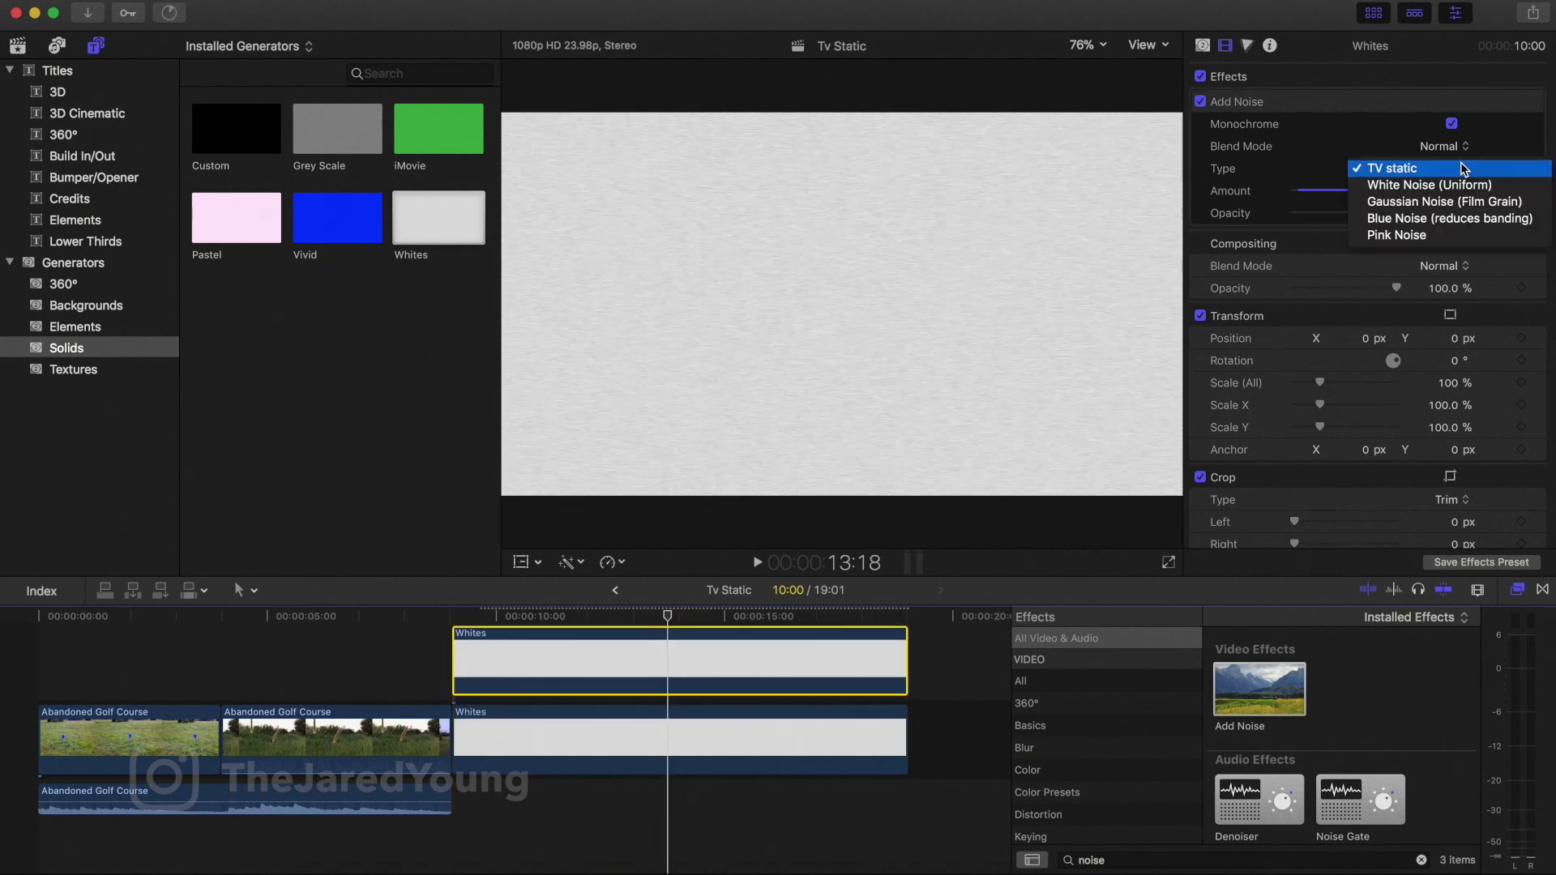
{"action": "left_click", "coordinate": [1460, 180]}
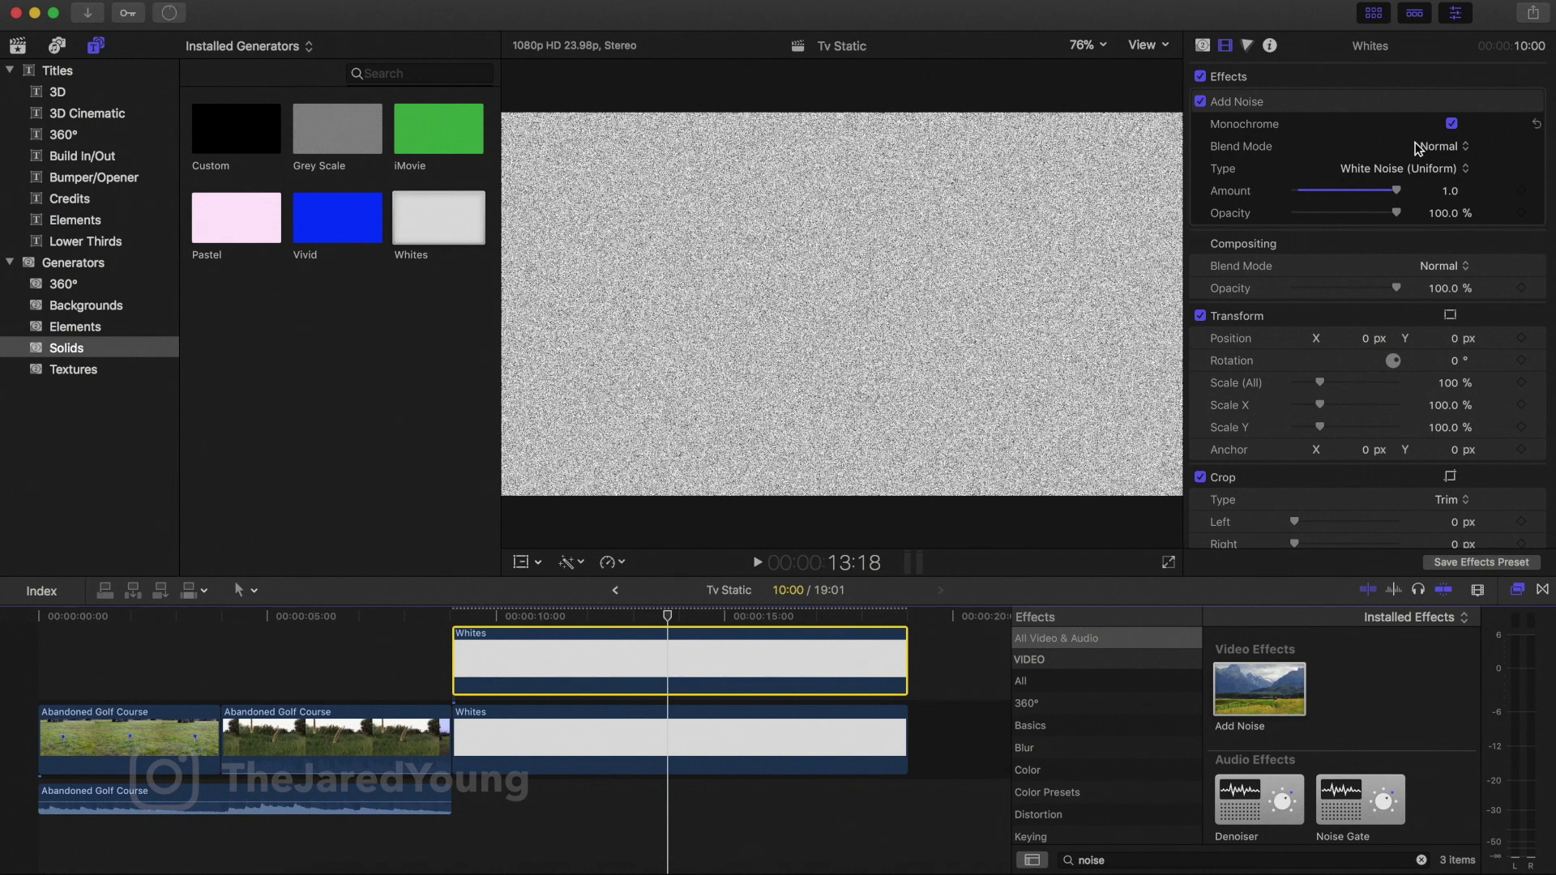
{"action": "left_click", "coordinate": [1449, 266]}
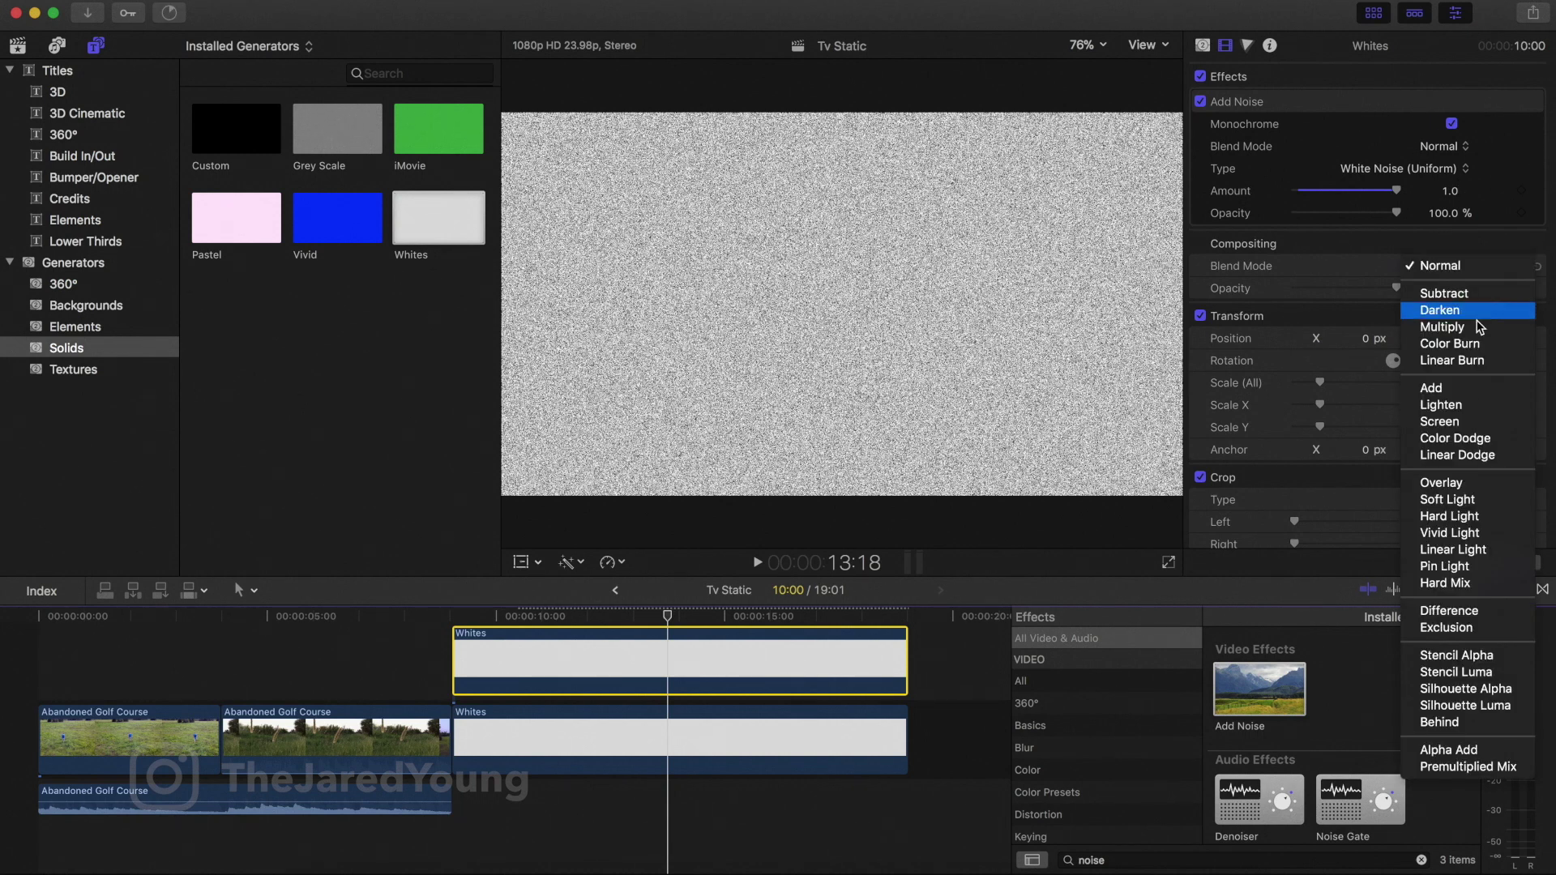
{"action": "key", "text": "Escape"}
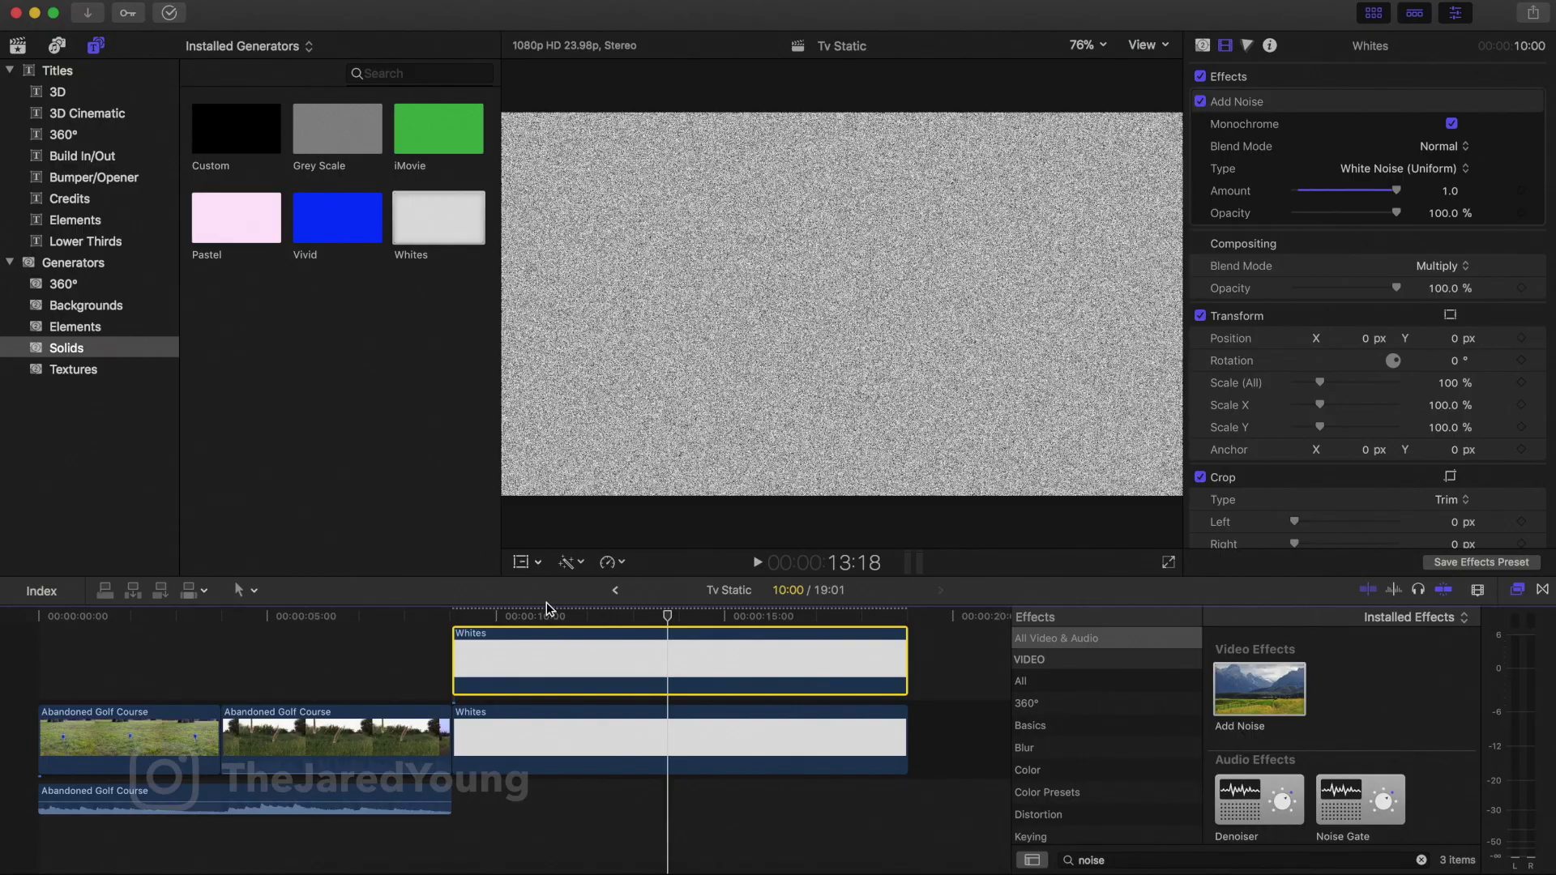
Step: Play back from near the clip start to preview the grainy static
{"action": "left_click", "coordinate": [496, 621]}
{"action": "key", "text": "space"}
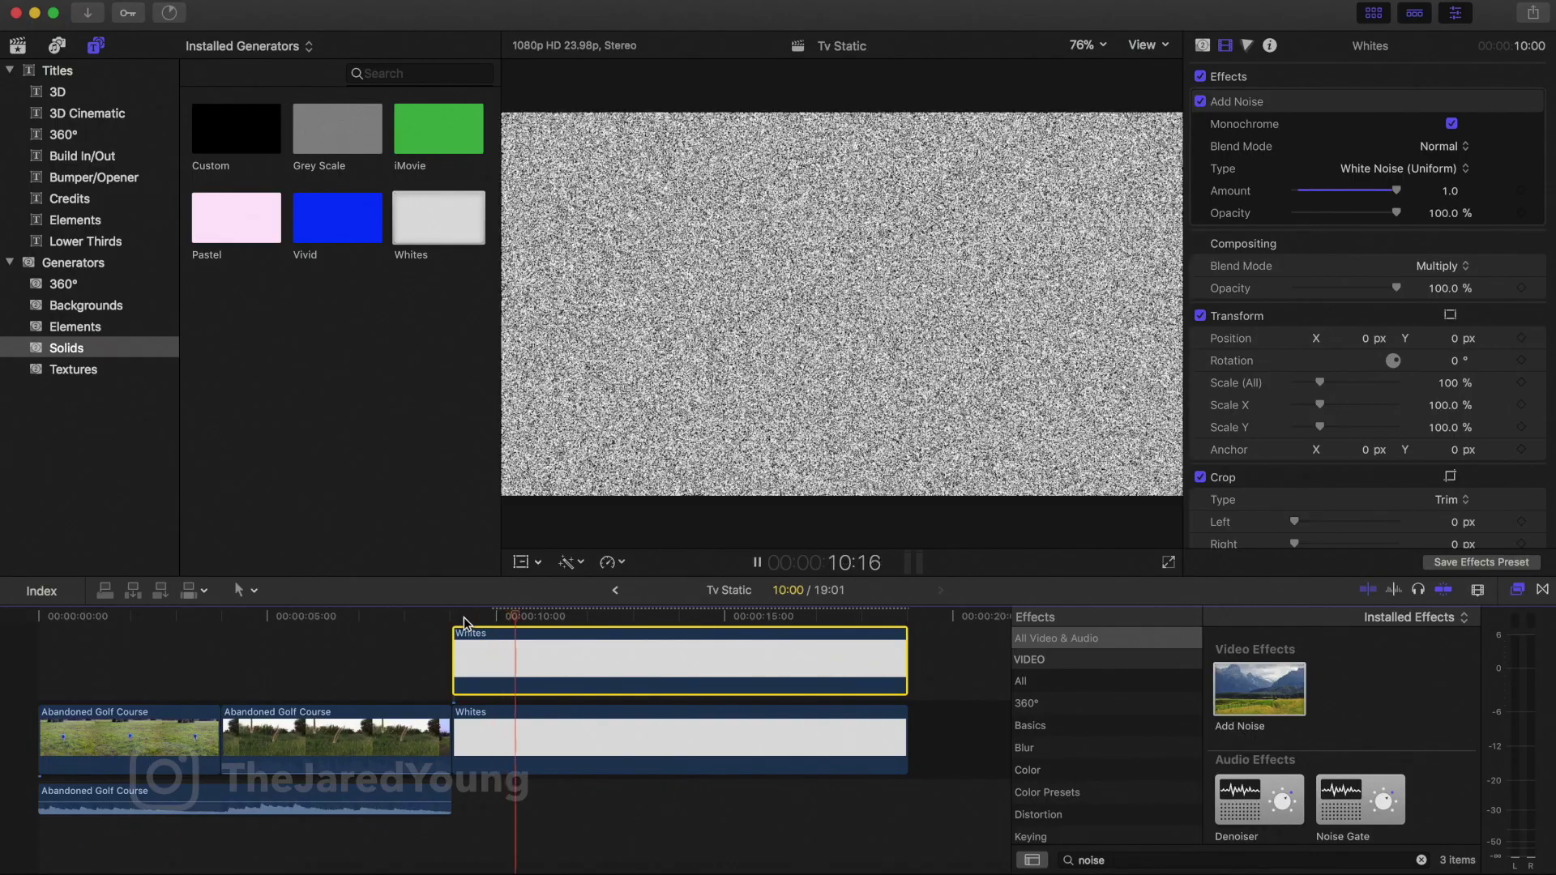